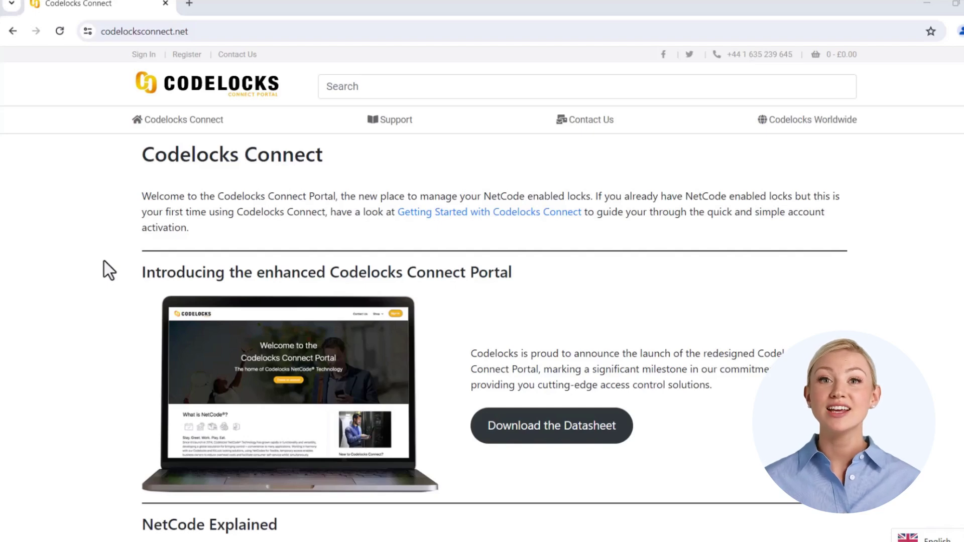
- Scroll down through the Codelocks Connect portal registration page
scroll(104, 261, "down", 7)
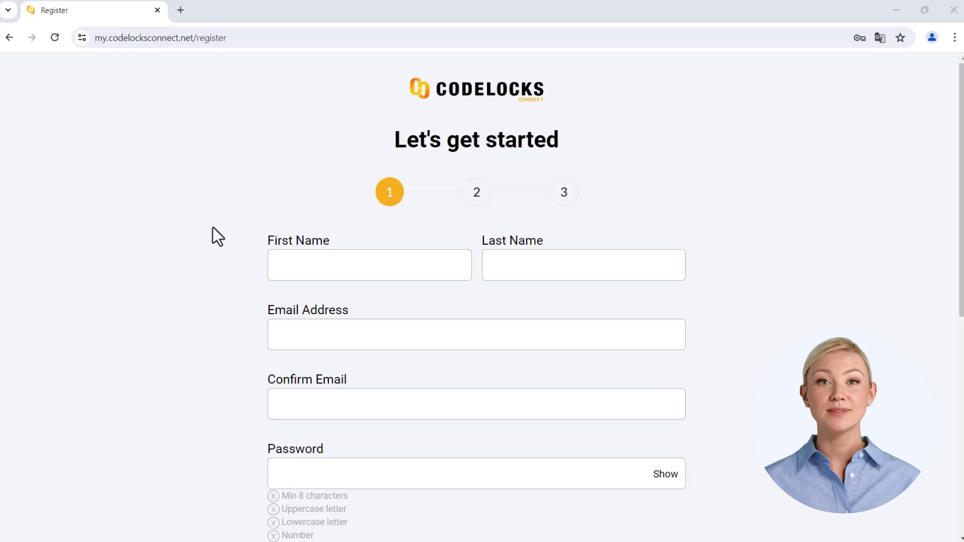
scroll(213, 227, "down", 2)
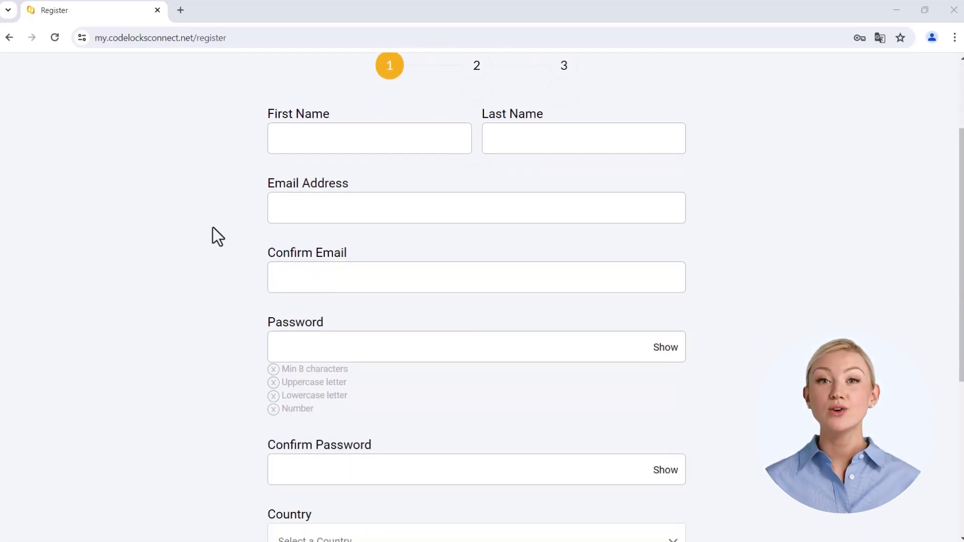
scroll(213, 227, "down", 4)
scroll(213, 227, "down", 2)
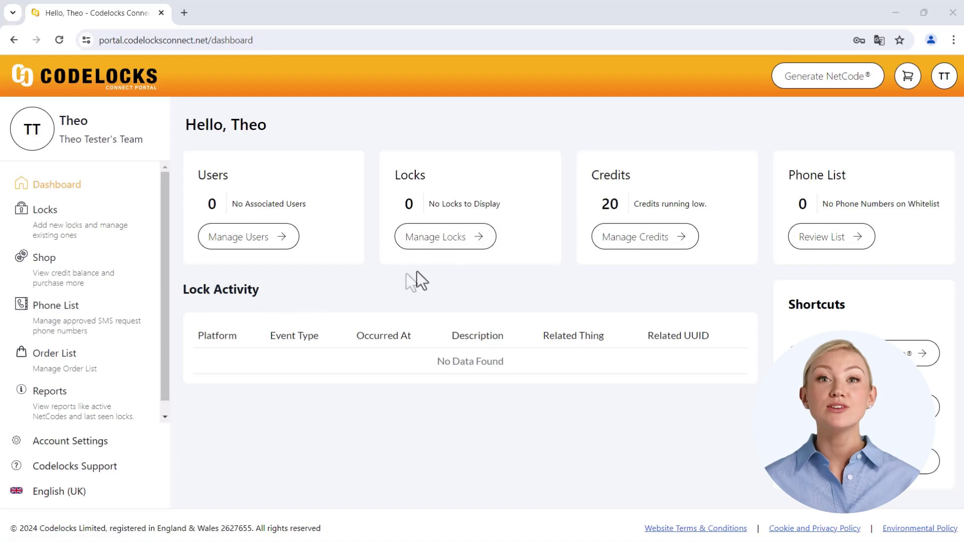
double_click(608, 203)
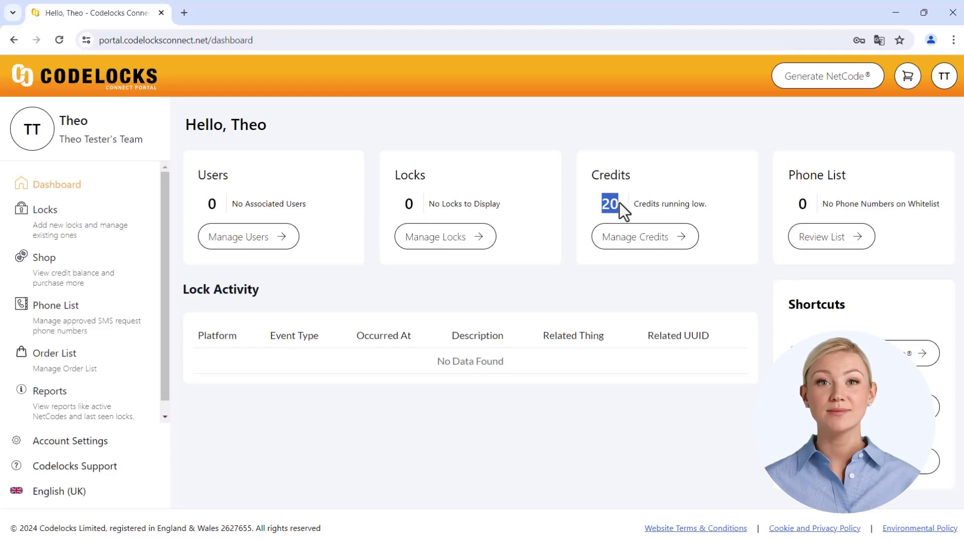
left_click(243, 164)
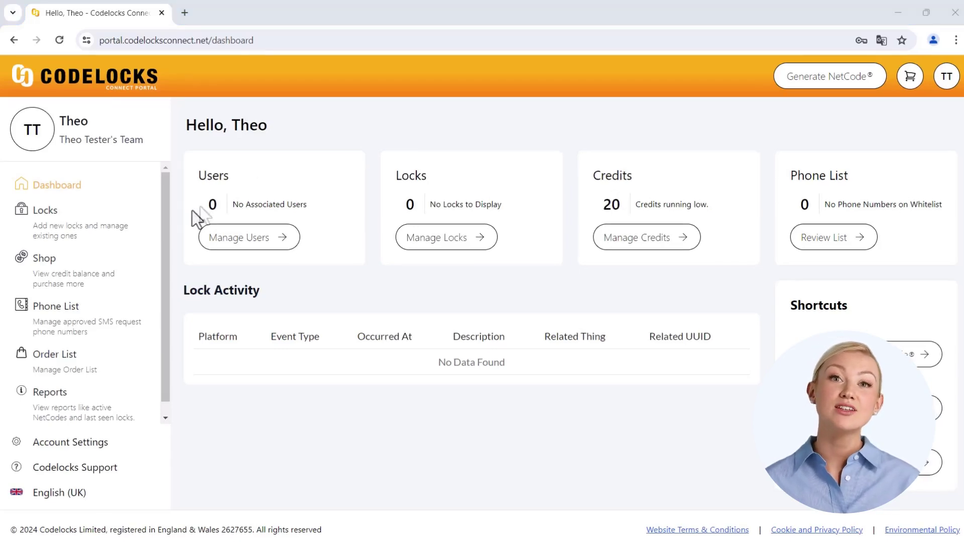
- Add a new lock using the Masunt KL1000 NetCode 7-Digit model and advance to initialisation
left_click(92, 227)
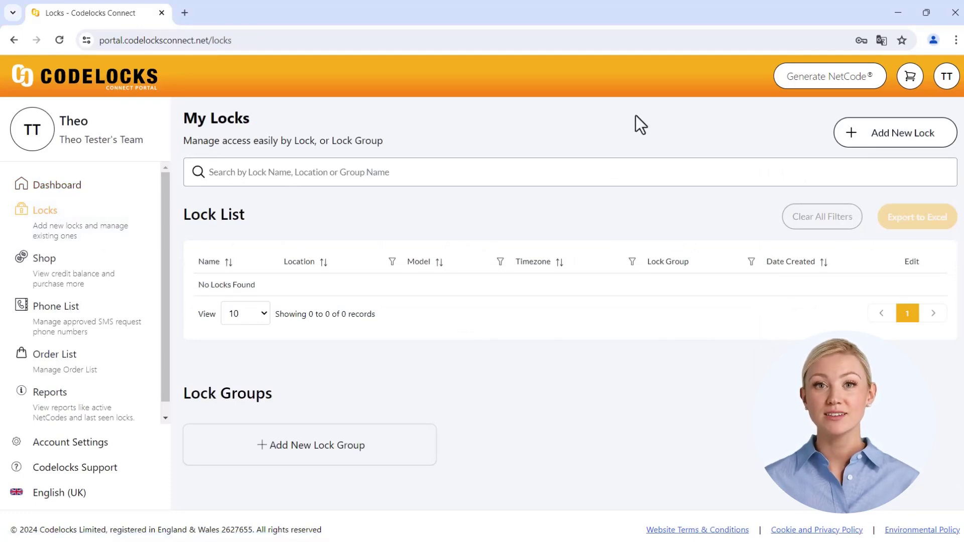
left_click(853, 135)
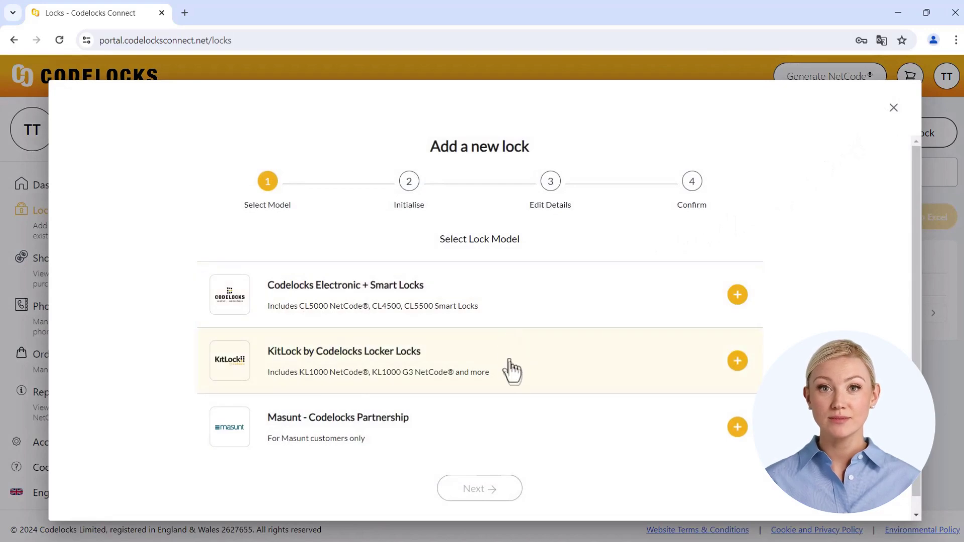
left_click(737, 428)
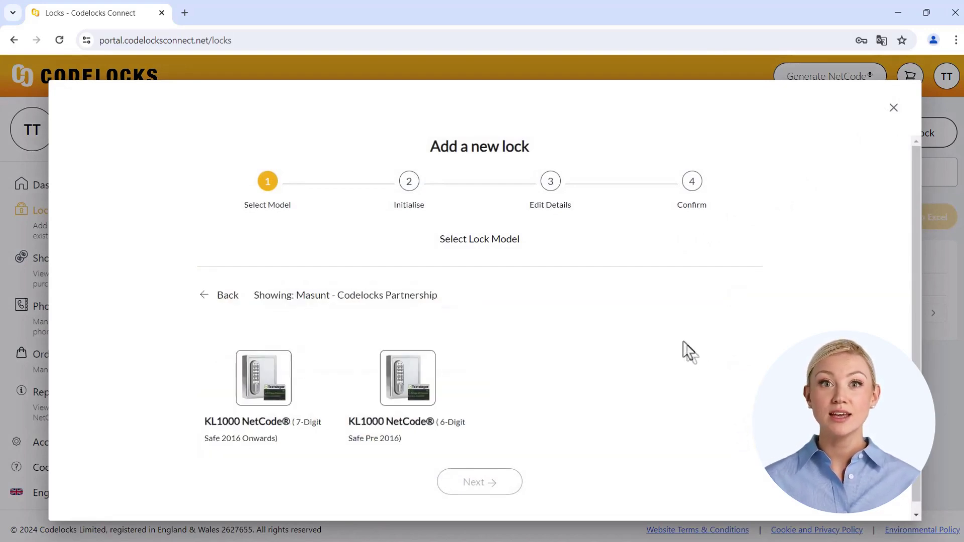
left_click(300, 389)
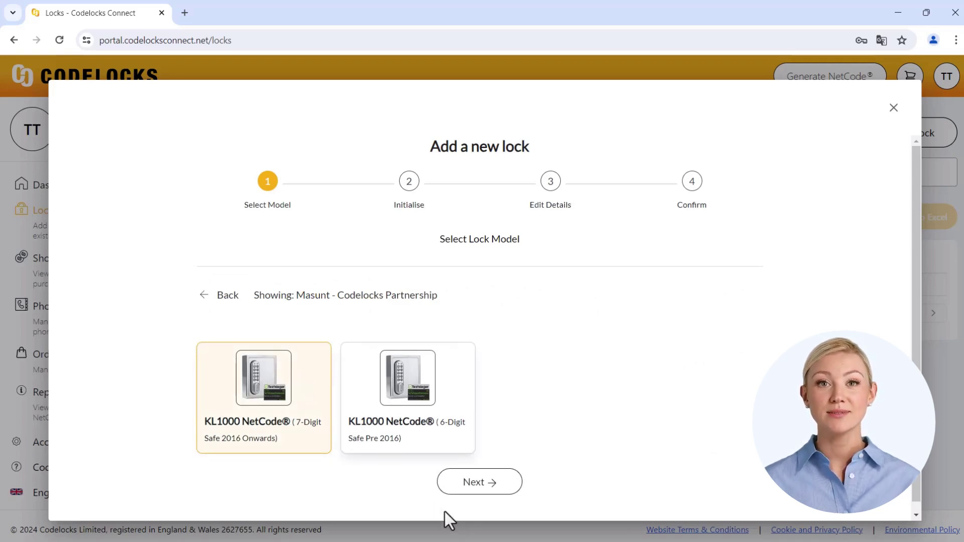
left_click(458, 488)
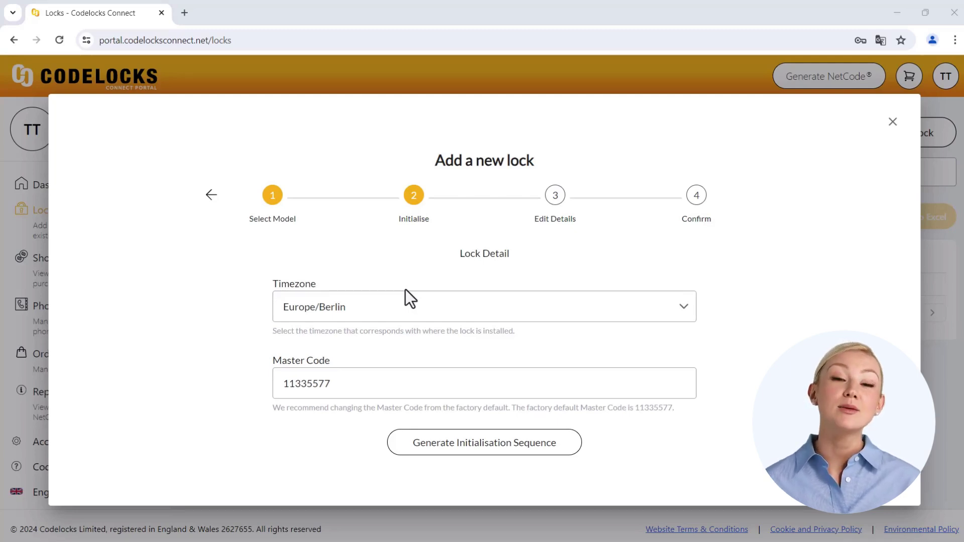
left_click(527, 316)
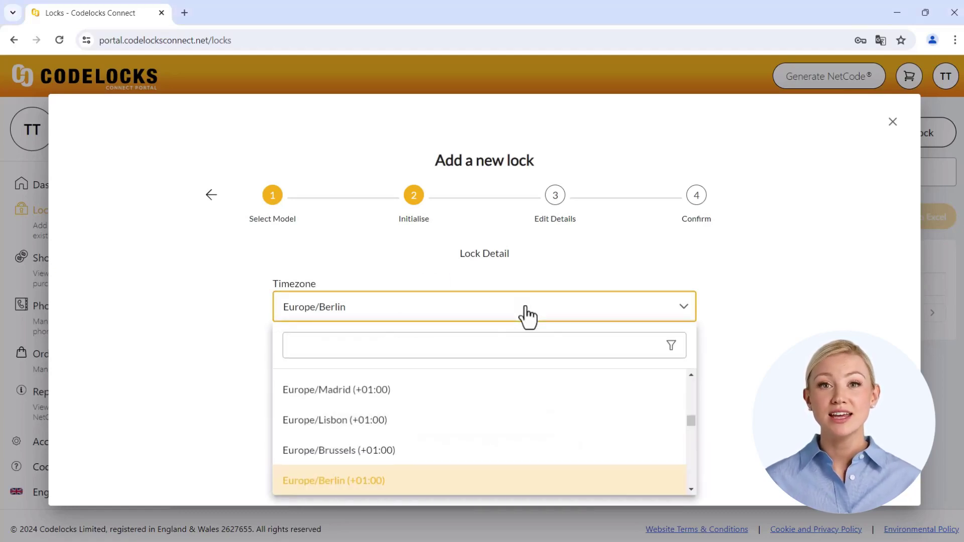
left_click(527, 316)
left_click(419, 381)
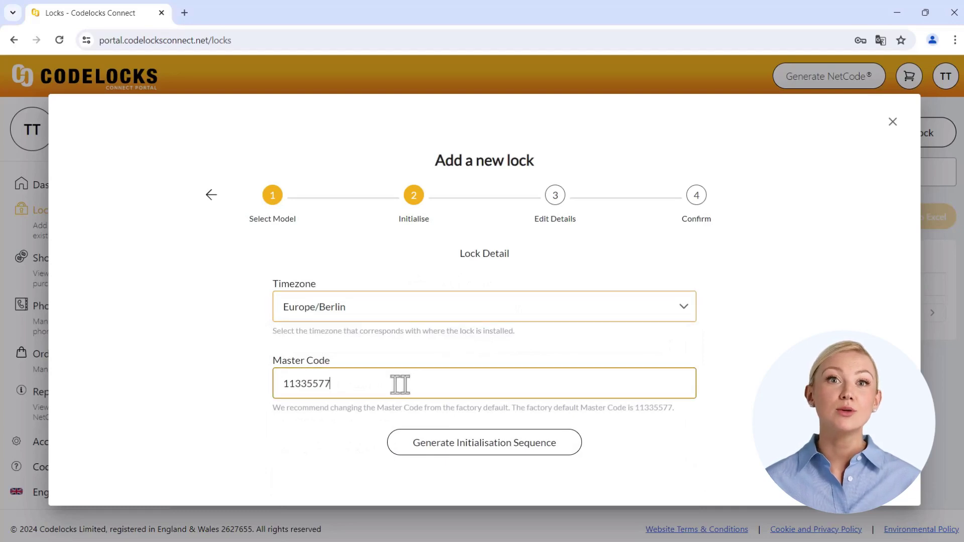
left_click_drag(393, 385, 280, 381)
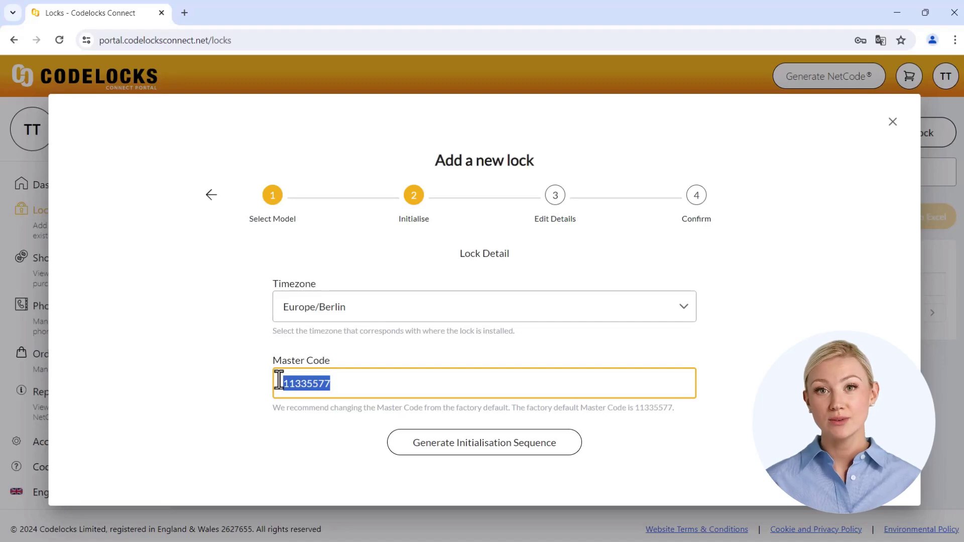
- Generate the lock's initialisation sequence from the default master code, highlighting its leading #
left_click(430, 449)
scroll(429, 451, "down", 3)
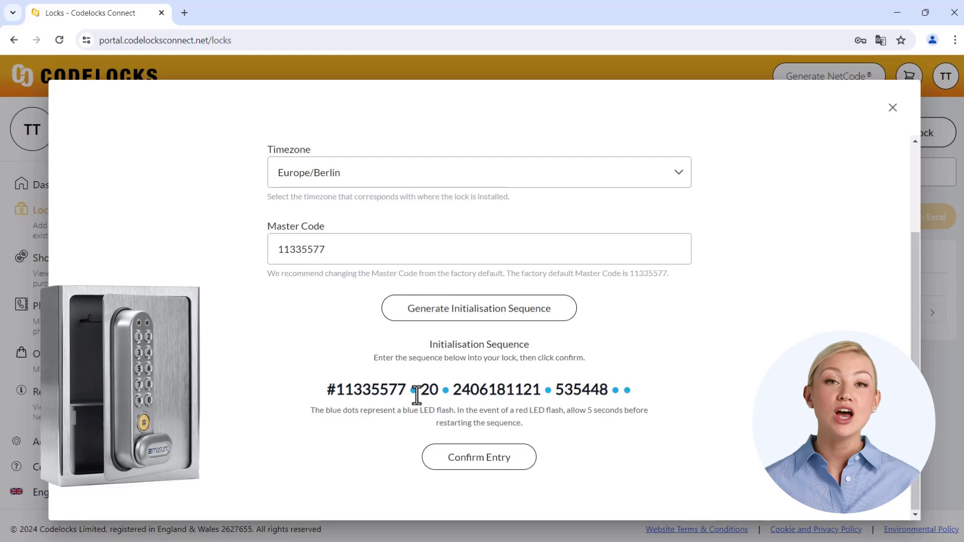
left_click_drag(328, 393, 335, 395)
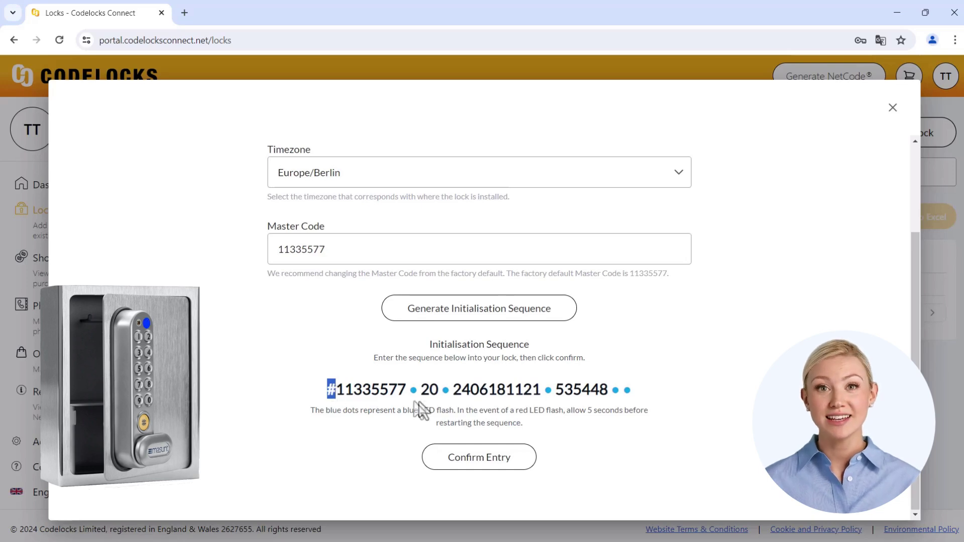
- Enter the lock location 'Berlin' and description 'Safe Test'
left_click_drag(609, 389, 635, 389)
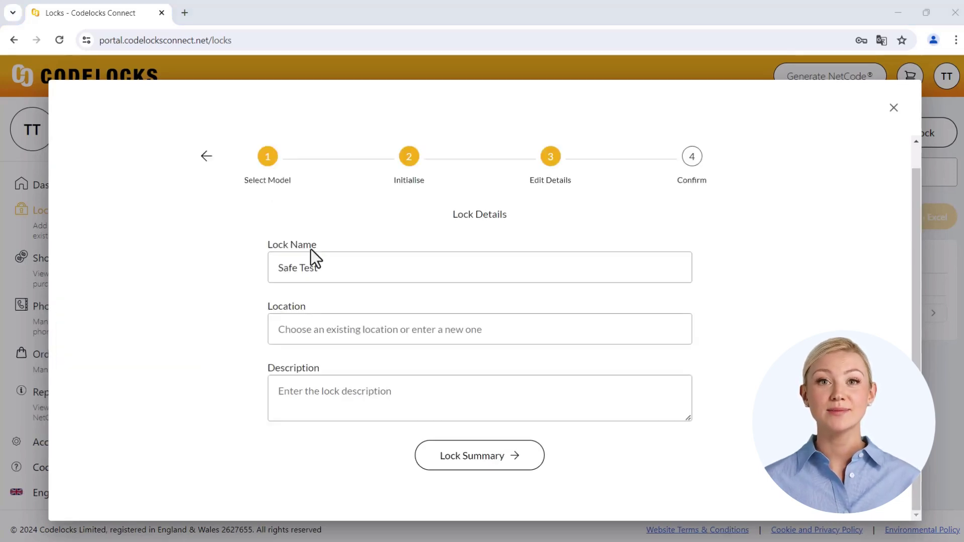
left_click(320, 323)
type("Berlin")
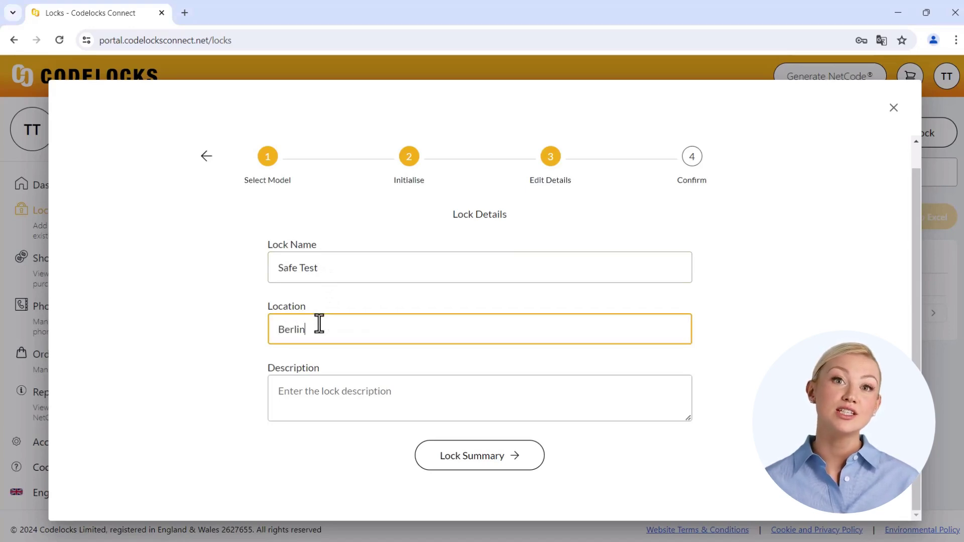
key("Tab")
type("Safe Test")
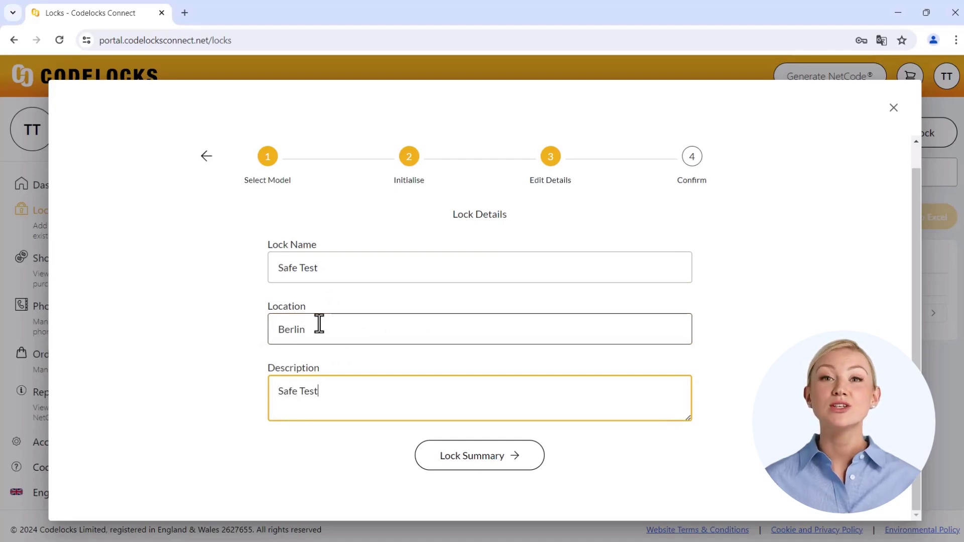
double_click(270, 371)
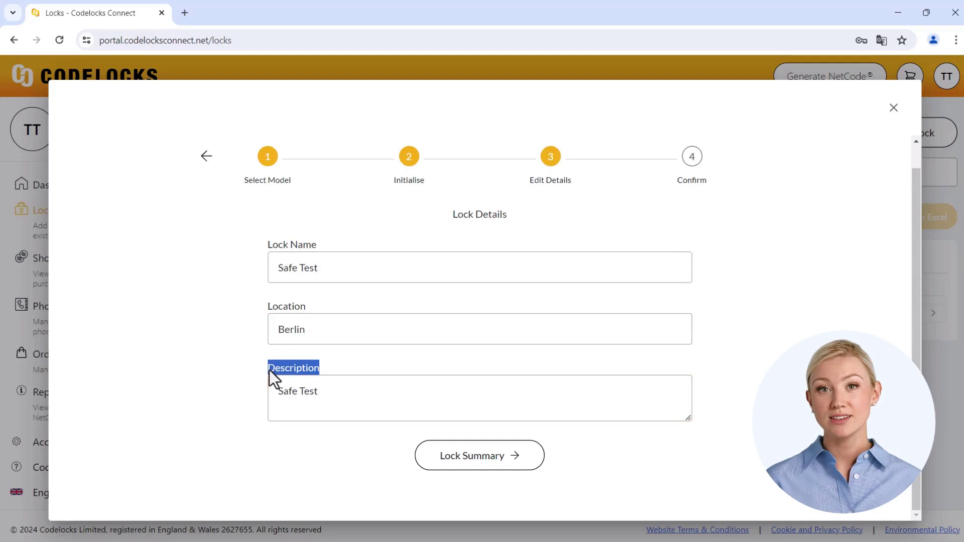
- Review the lock summary, save the Safe Test lock and acknowledge the confirmation
left_click(478, 459)
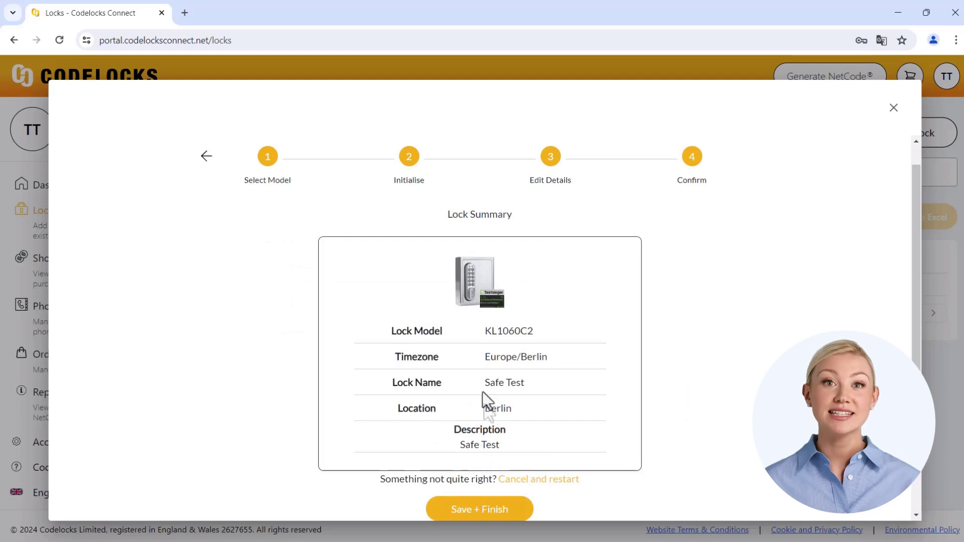
left_click(479, 511)
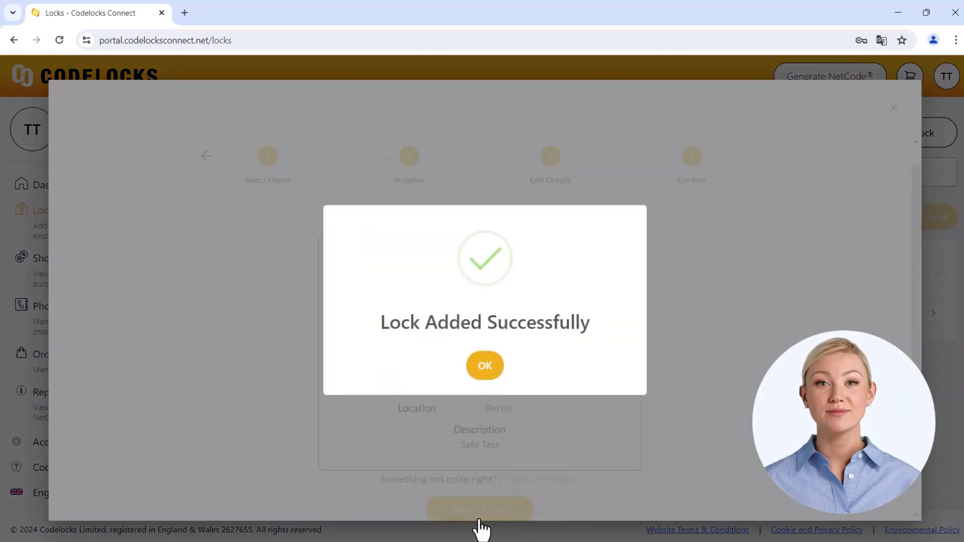
left_click(485, 365)
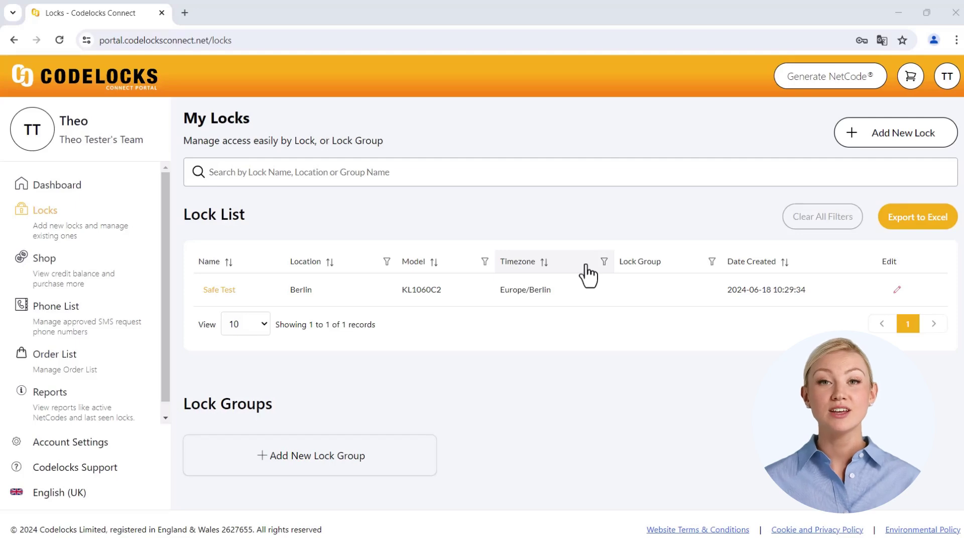
- Start a new NetCode for the Safe Test lock
left_click(814, 80)
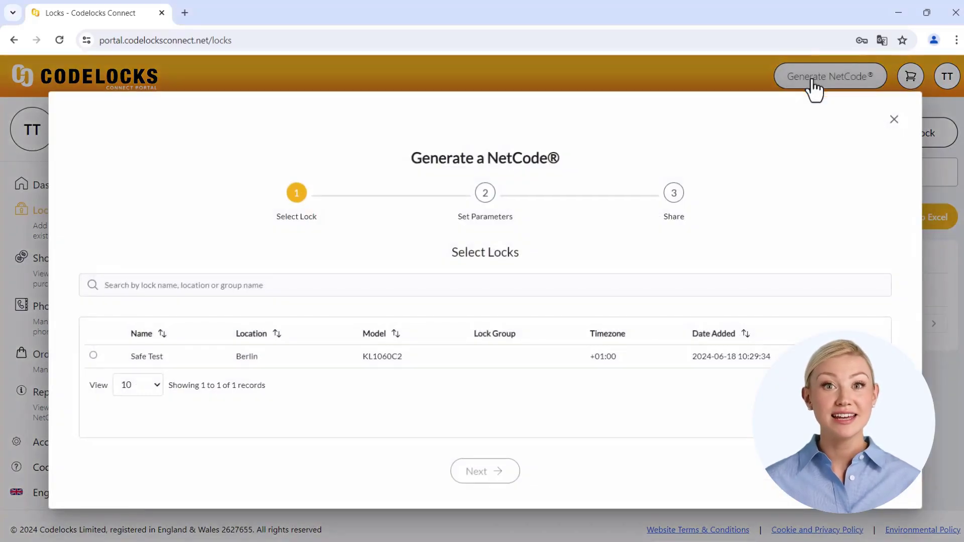
left_click(156, 356)
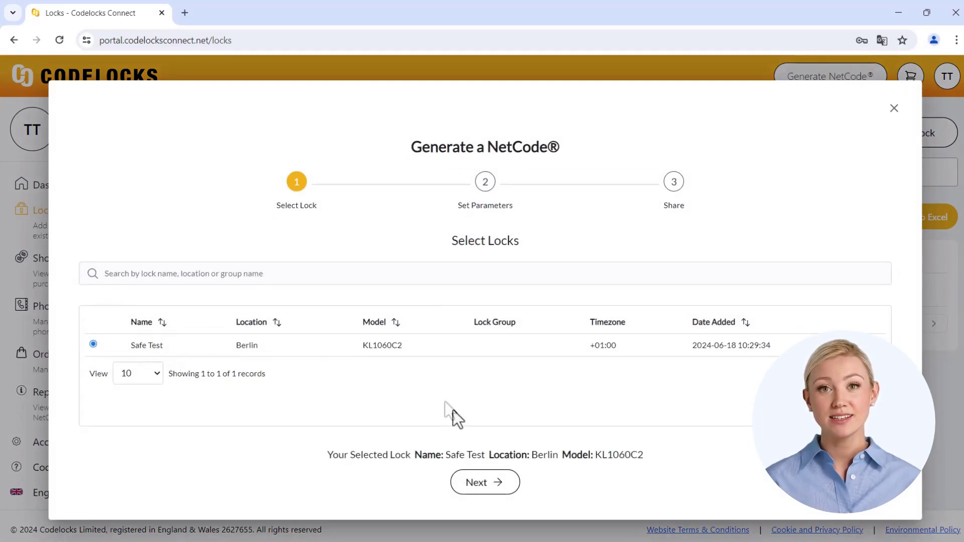
left_click(477, 483)
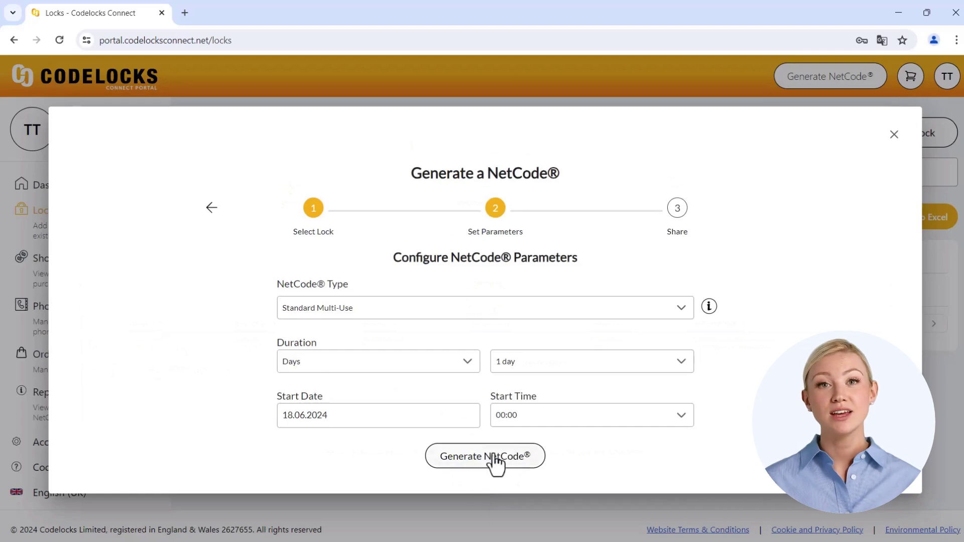
- Review the NetCode types, keep a duration of 1 day, and open the start date calendar
left_click(514, 309)
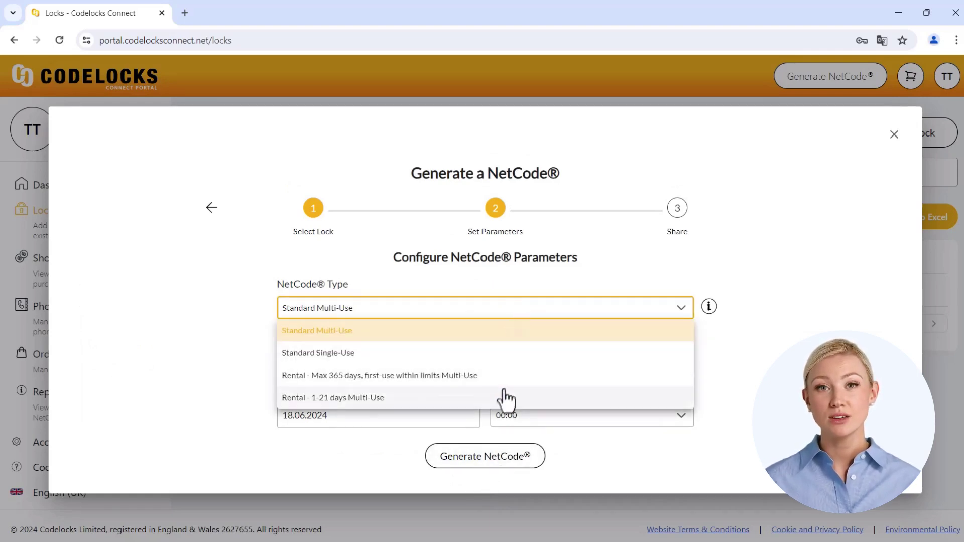
left_click(710, 310)
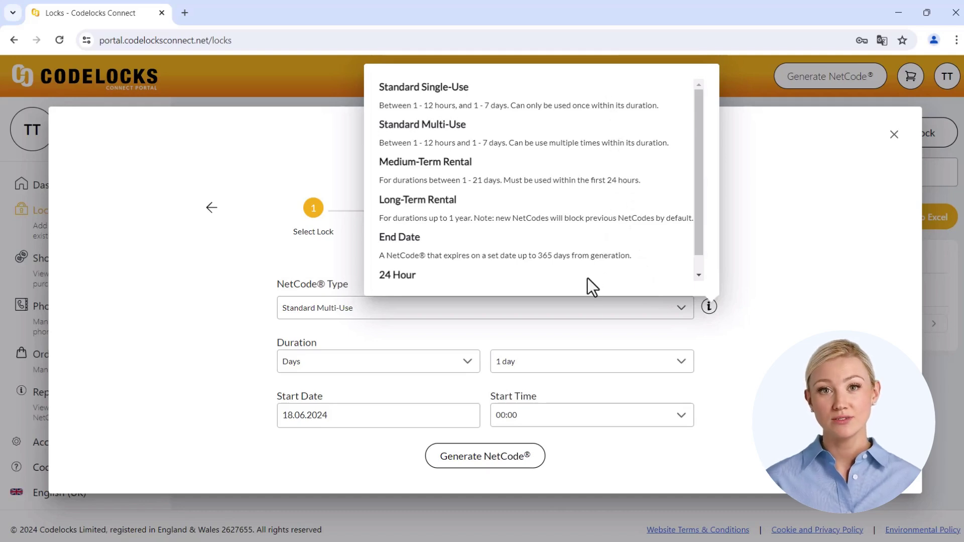
left_click(449, 369)
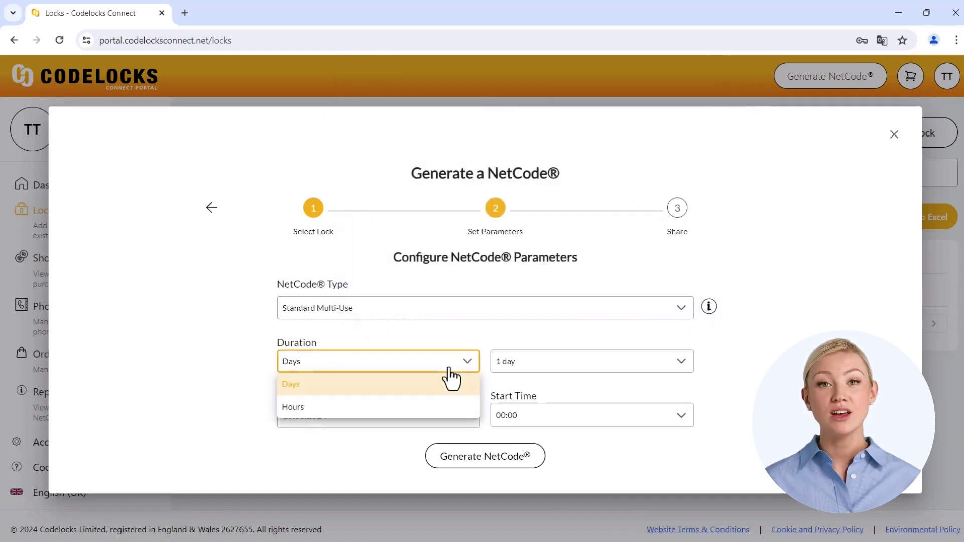
left_click(451, 381)
left_click(436, 416)
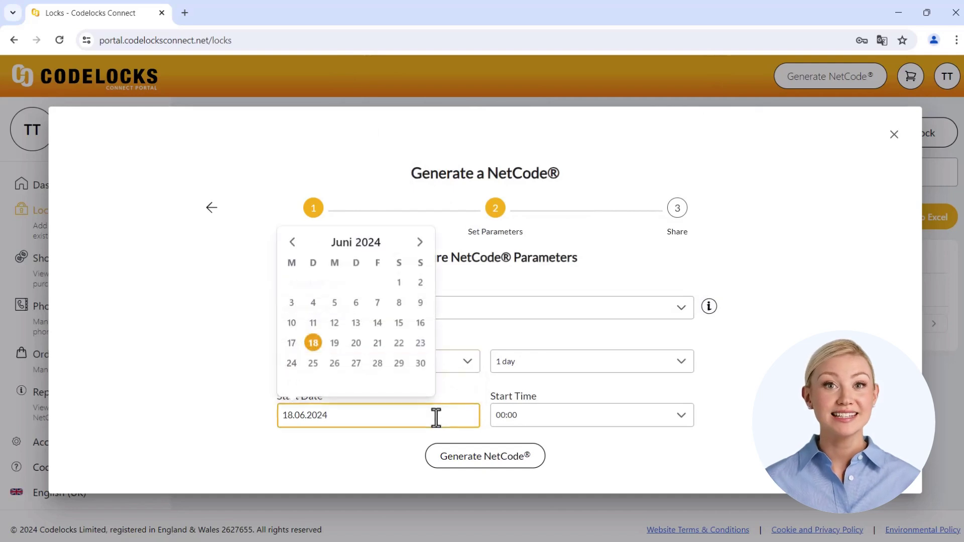
left_click(485, 456)
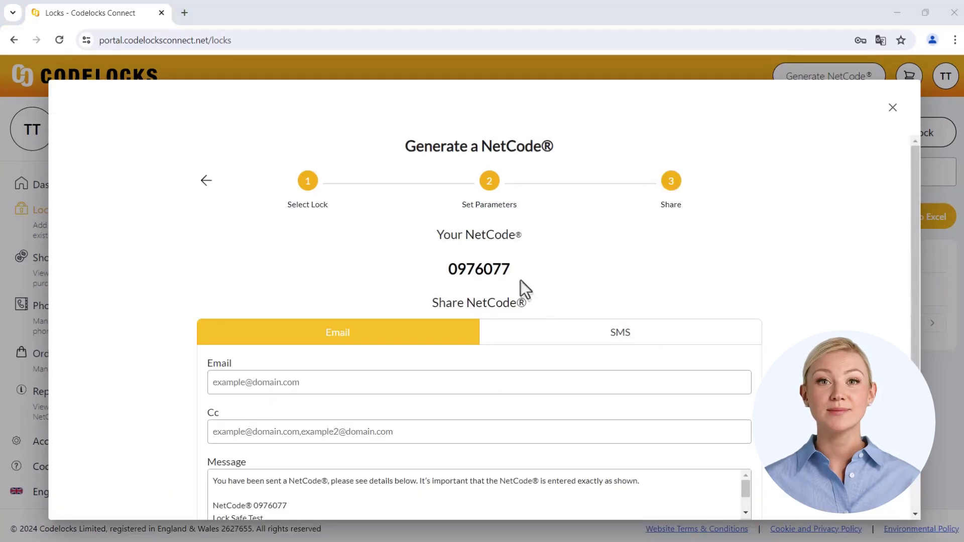
left_click_drag(517, 274, 448, 273)
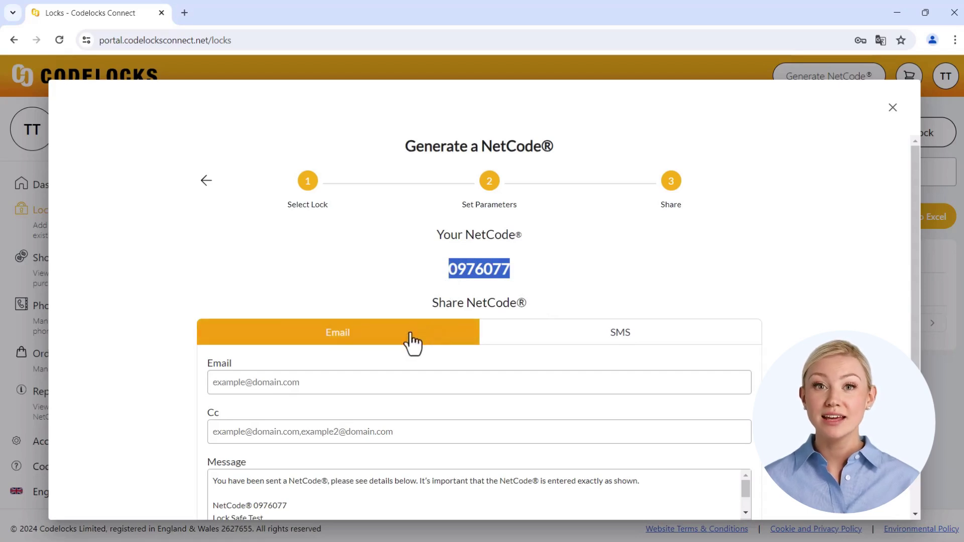
left_click(519, 348)
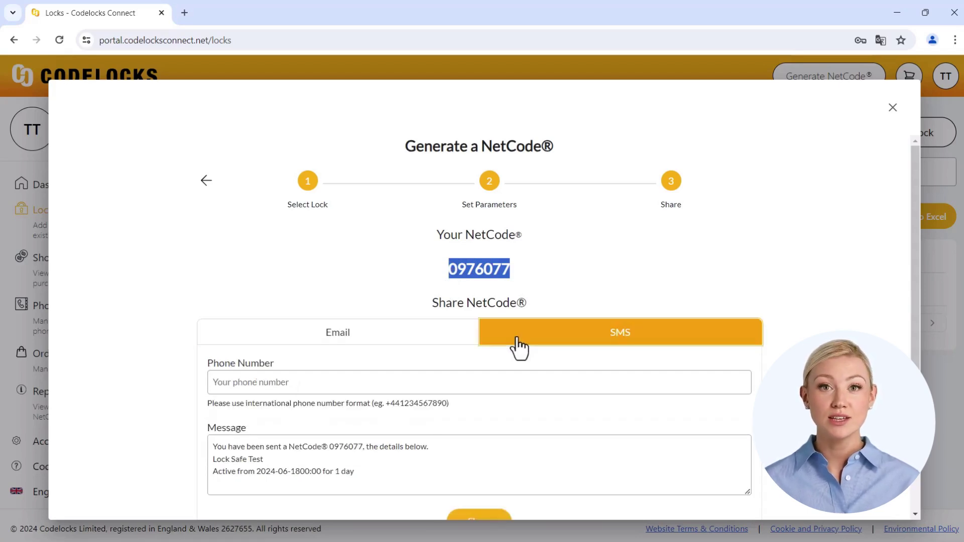
- Append 'Test' to the SMS message's first line and select the lock name and validity lines
left_click_drag(450, 403, 387, 409)
scroll(402, 406, "down", 1)
left_click(449, 387)
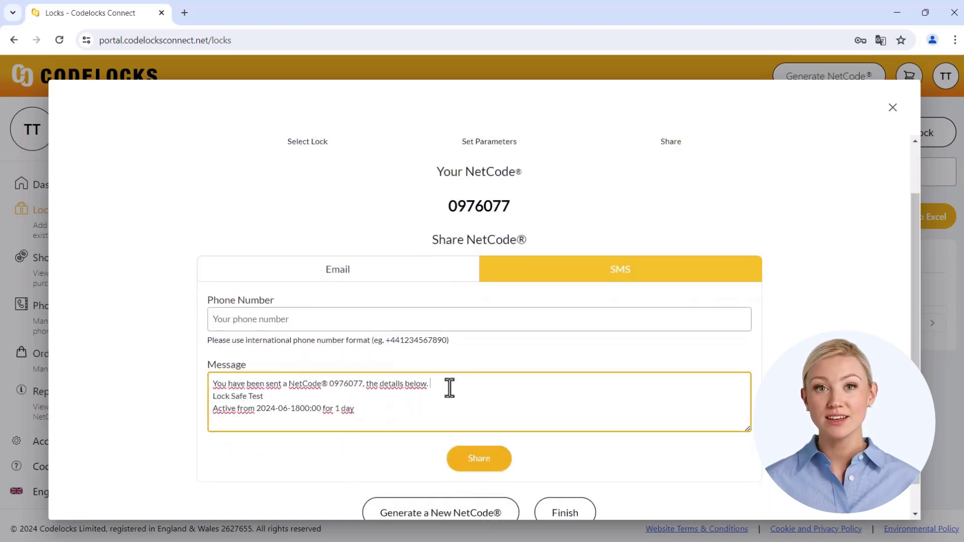
type("Test")
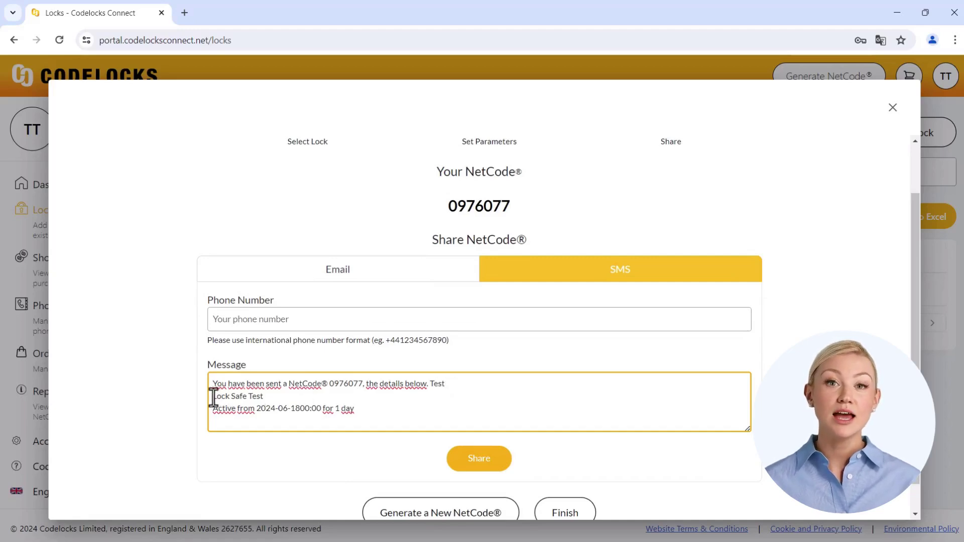
left_click_drag(214, 399, 348, 421)
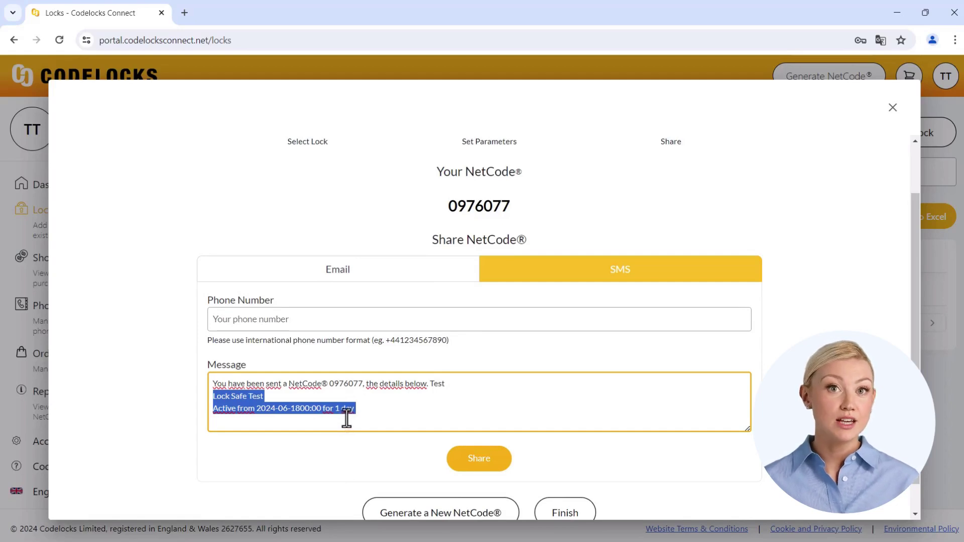